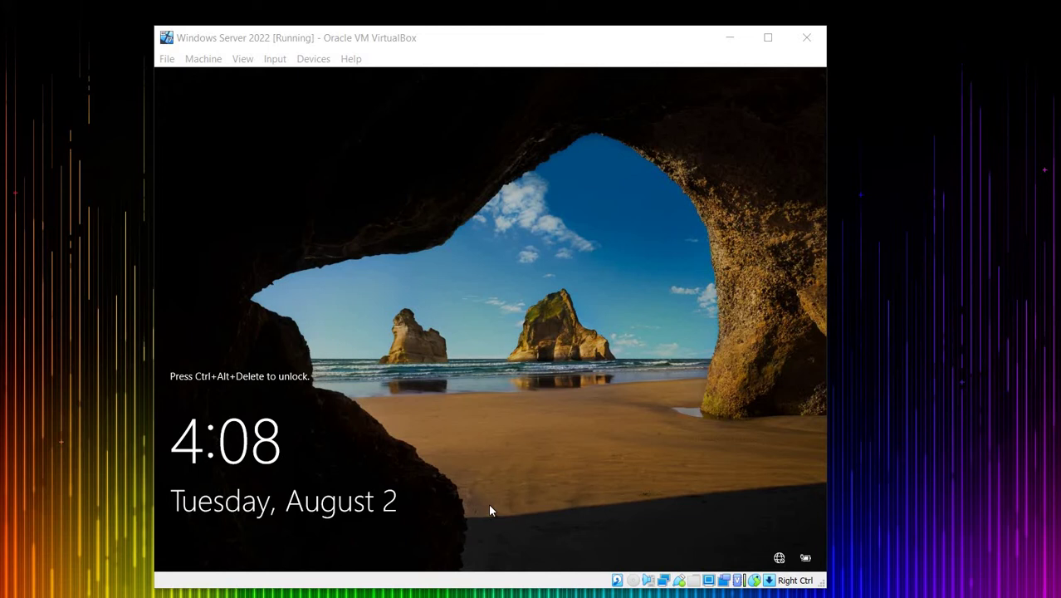
Step: Send Ctrl-Alt-Del to the Windows Server 2022 virtual machine from VirtualBox's Input > Keyboard menu
key("alt+Right")
key("Right")
key("Right")
key("Down")
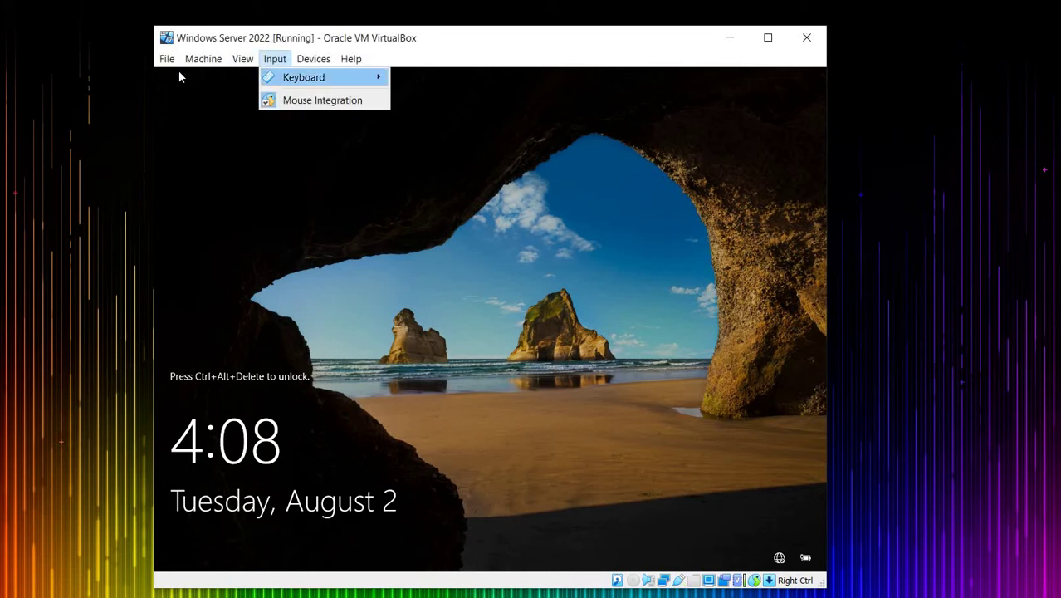
key("Right")
key("Left")
key("Down")
key("Right")
key("Down")
key("Down")
key("Down")
key("Up")
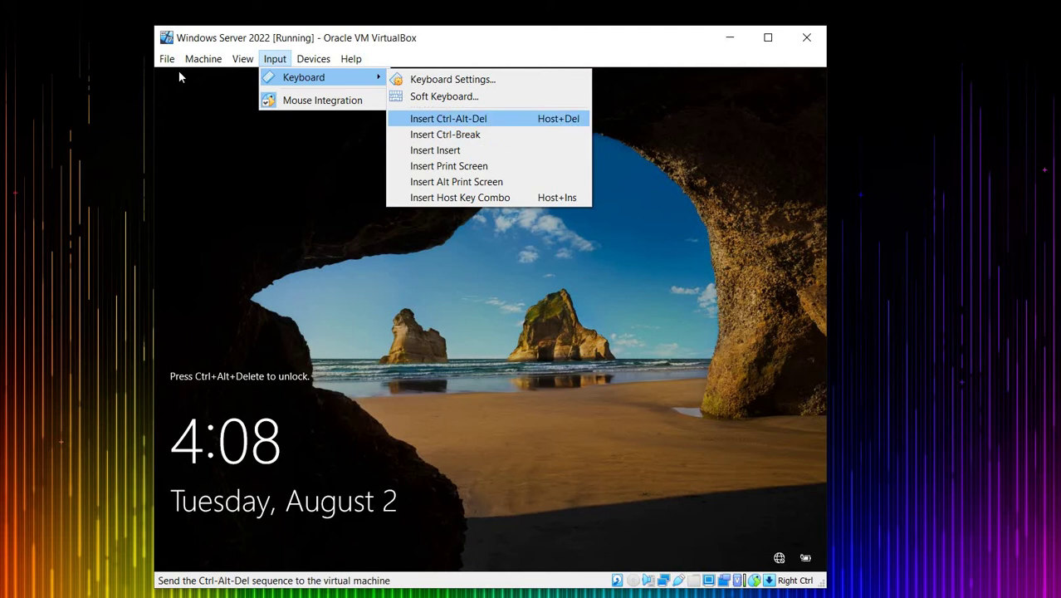
key("Return")
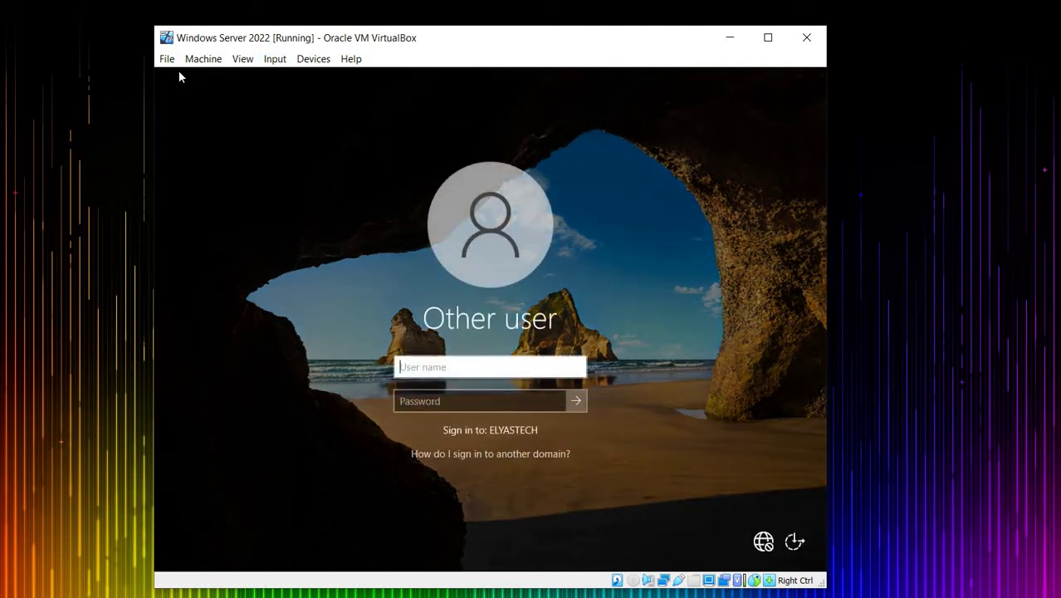
Step: Sign in as administrator with the account password
type("administrator")
key("Tab")
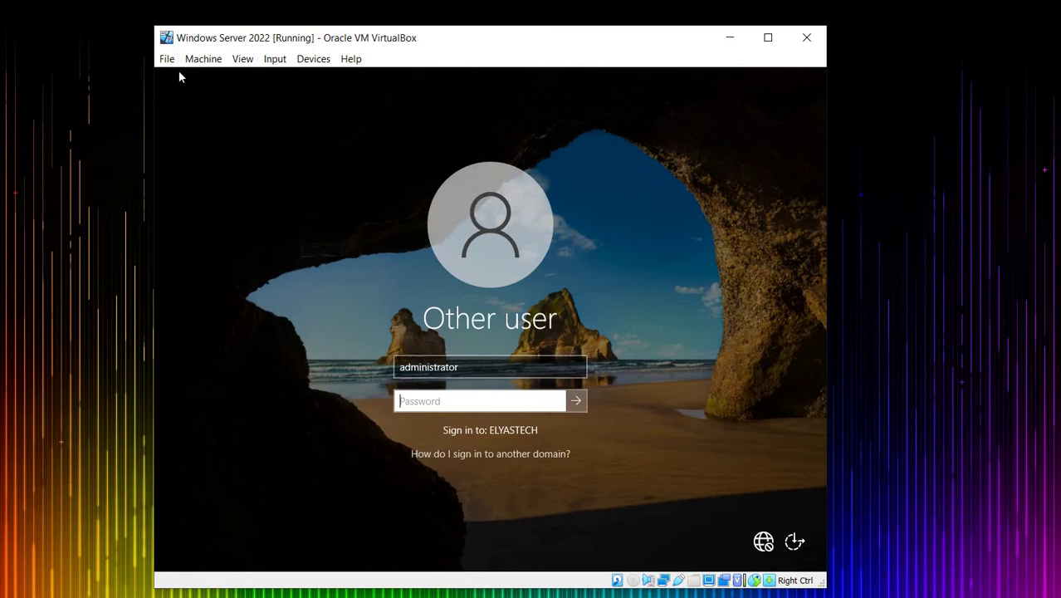
key("Caps_Lock")
type("P@ssw0rd")
key("Return")
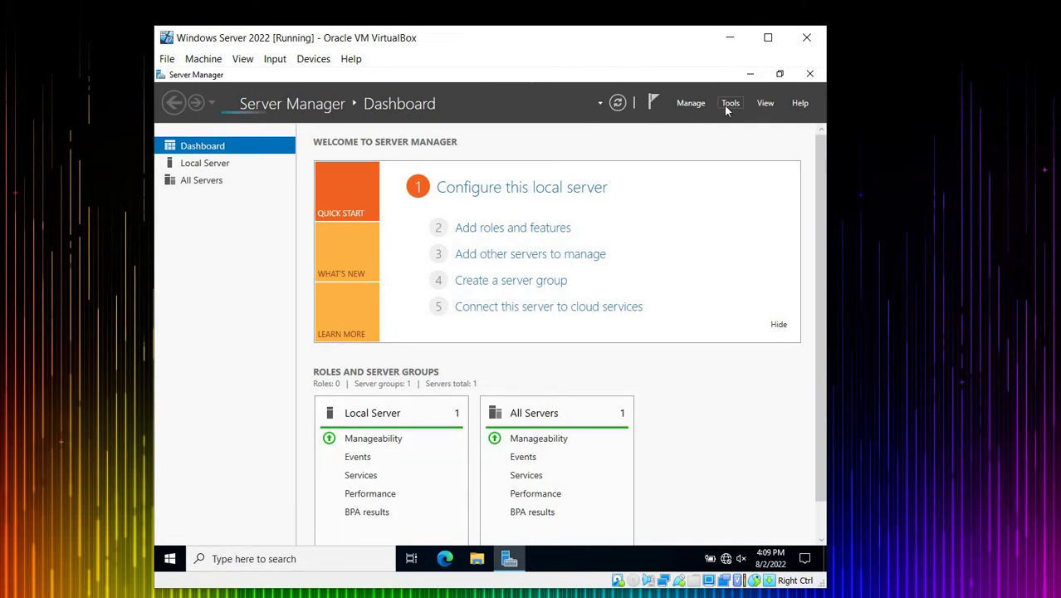
Step: Launch Active Directory Users and Computers from Server Manager's Tools menu, then close it
left_click(728, 106)
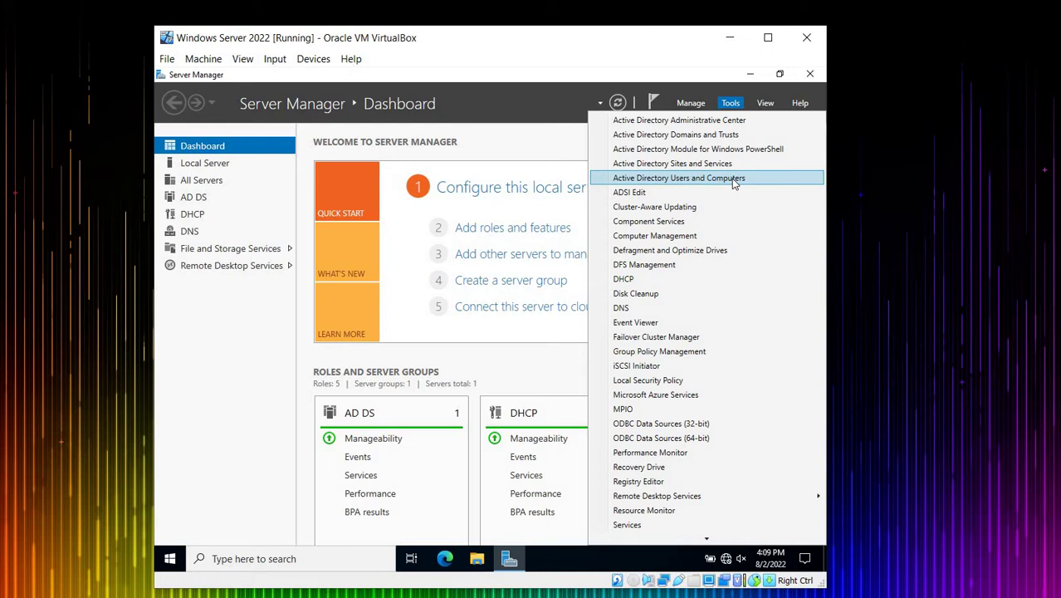
left_click(733, 179)
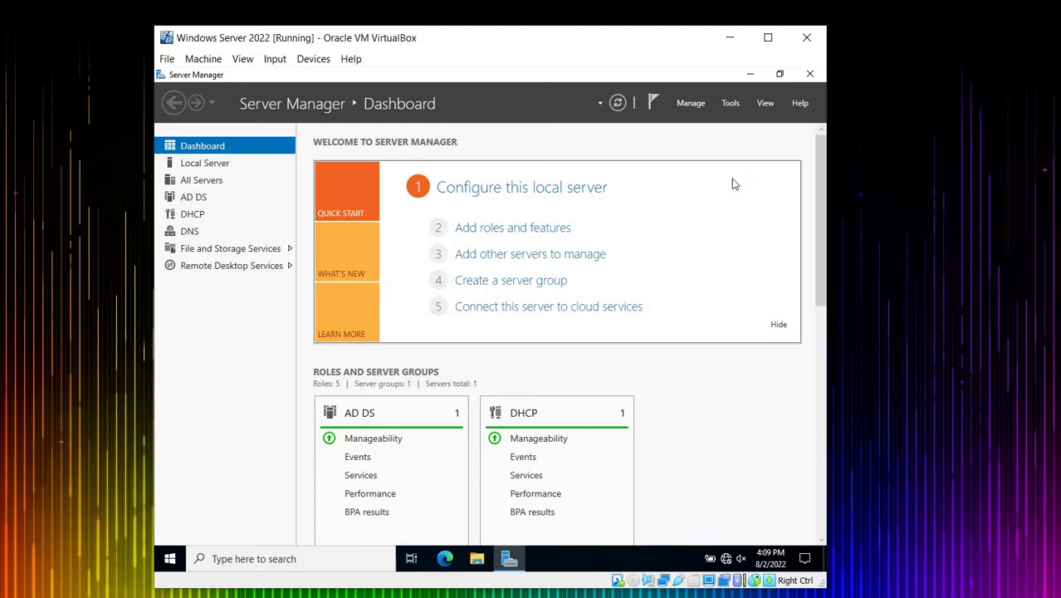
left_click(811, 76)
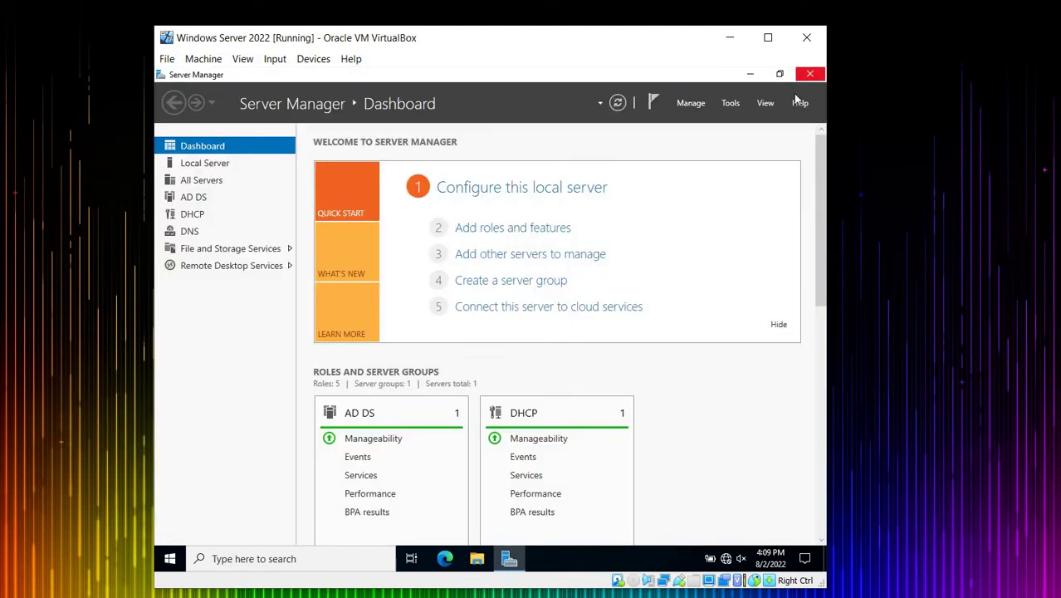
Step: Close Server Manager and reopen it from the Start menu
left_click(809, 75)
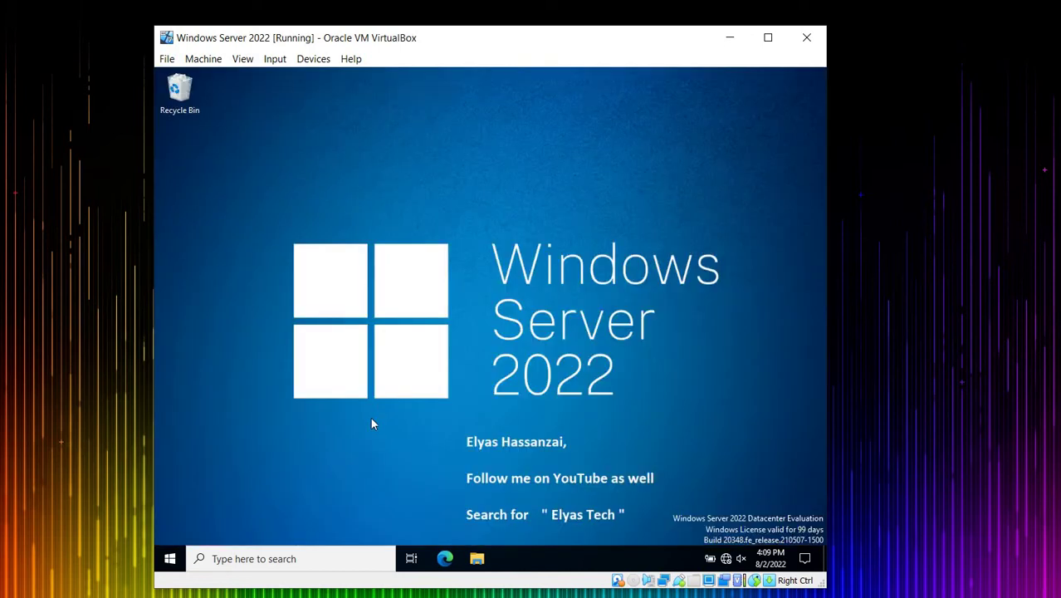
left_click(166, 563)
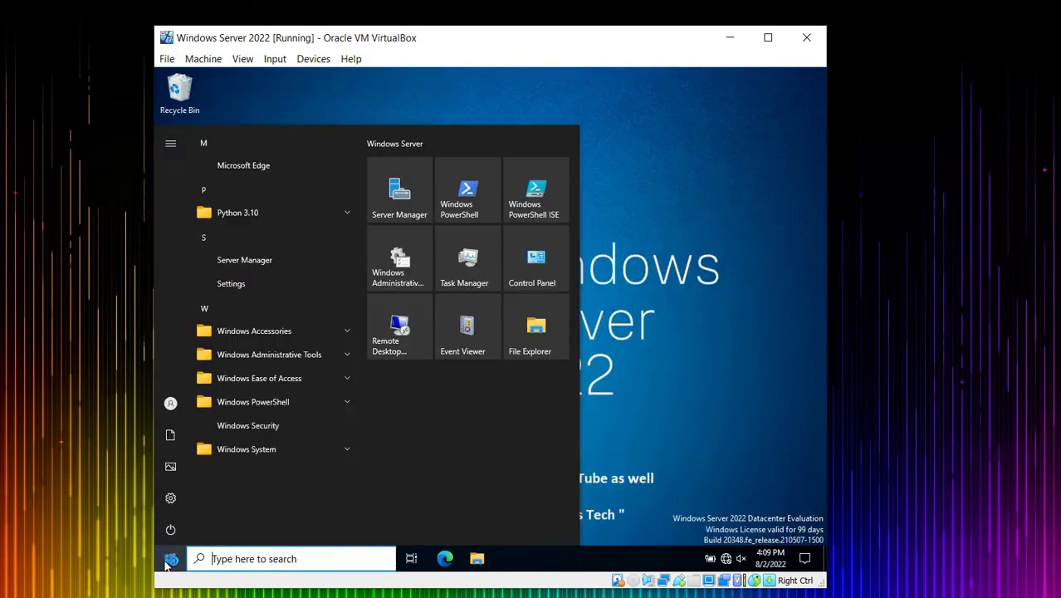
left_click(403, 199)
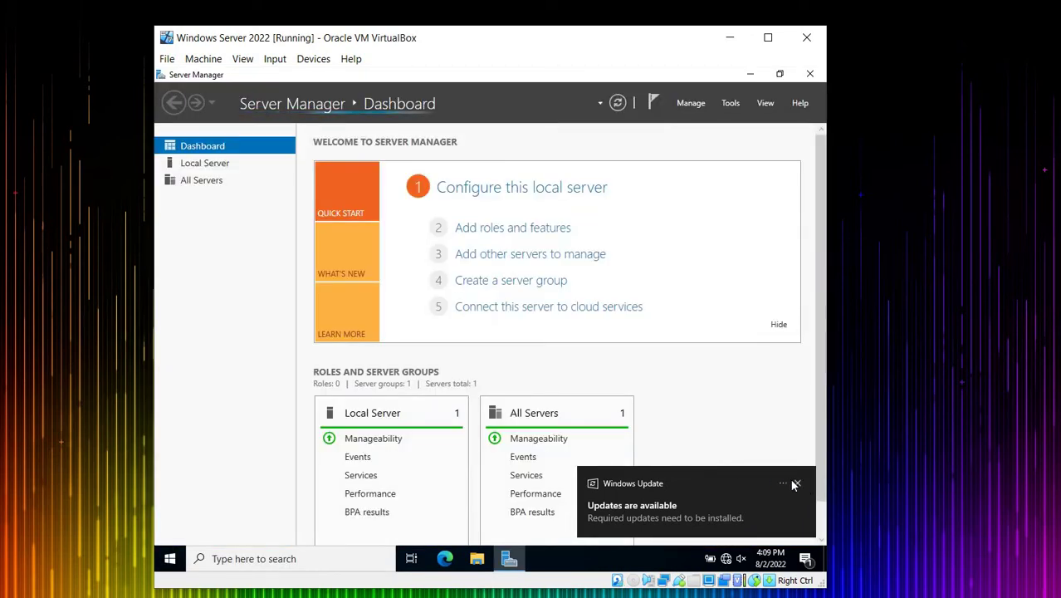
Step: Dismiss the Windows Update and Remote Desktop licensing notifications, then launch Active Directory Users and Computers
left_click(797, 484)
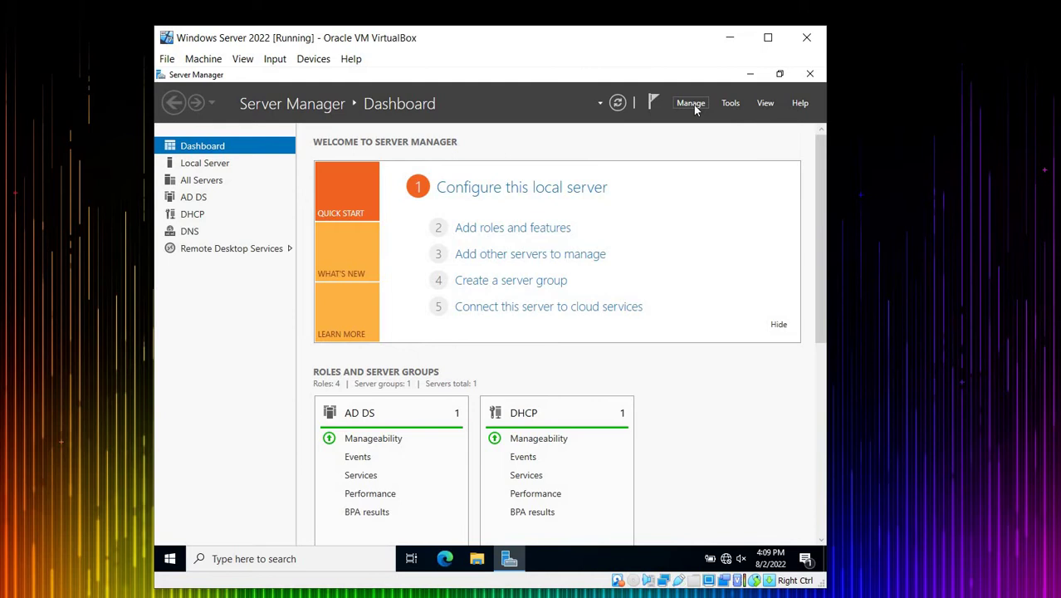
left_click(730, 103)
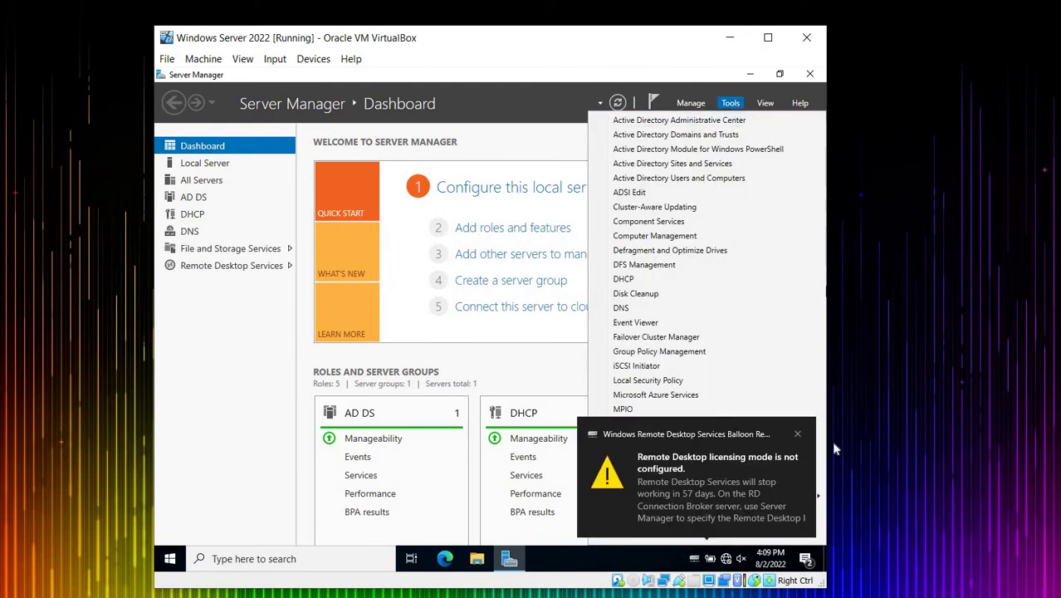
left_click(797, 433)
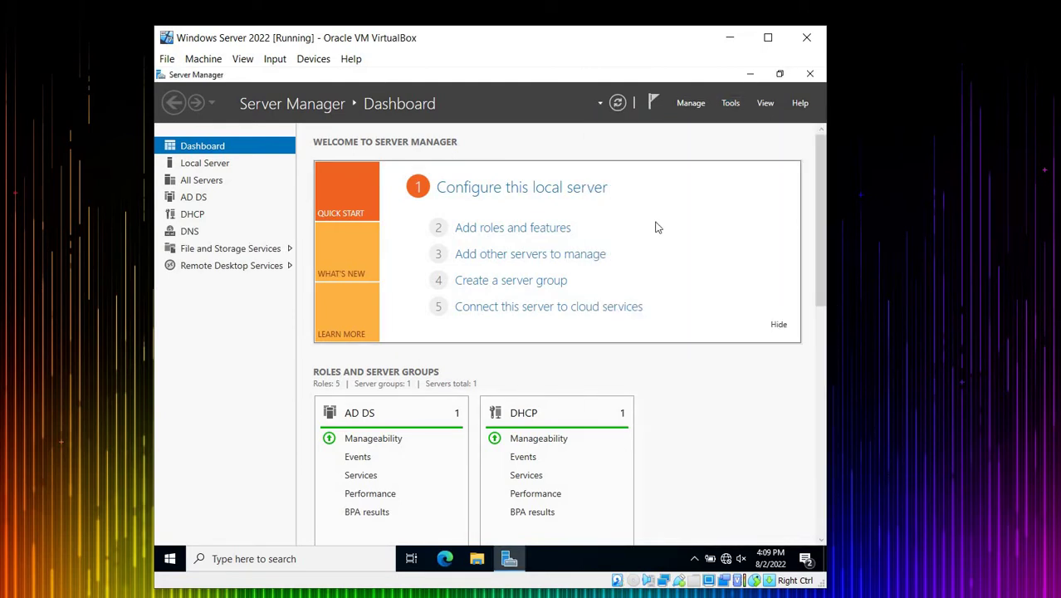
left_click(731, 103)
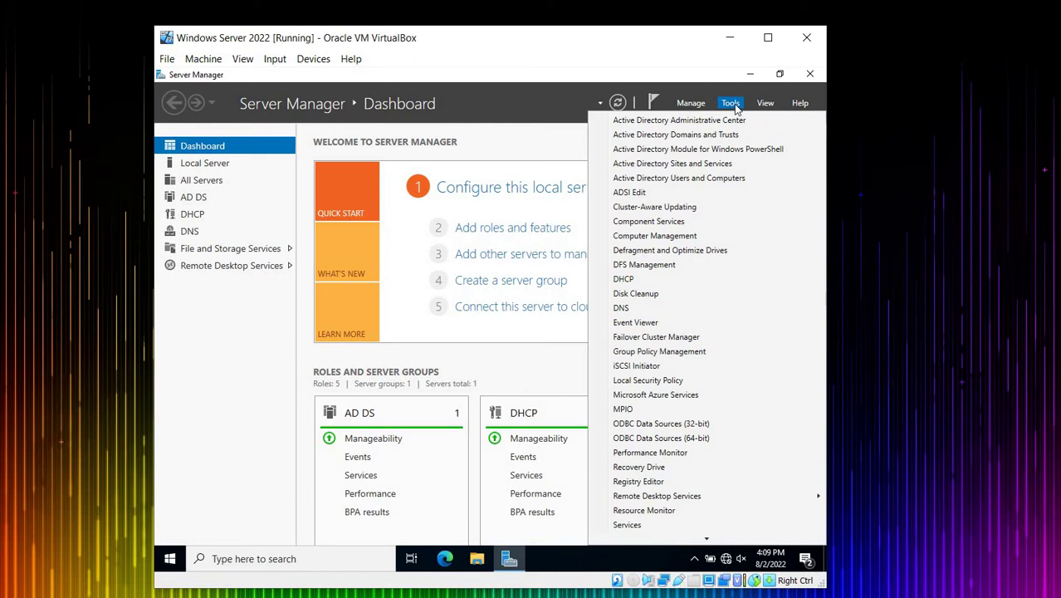
left_click(734, 181)
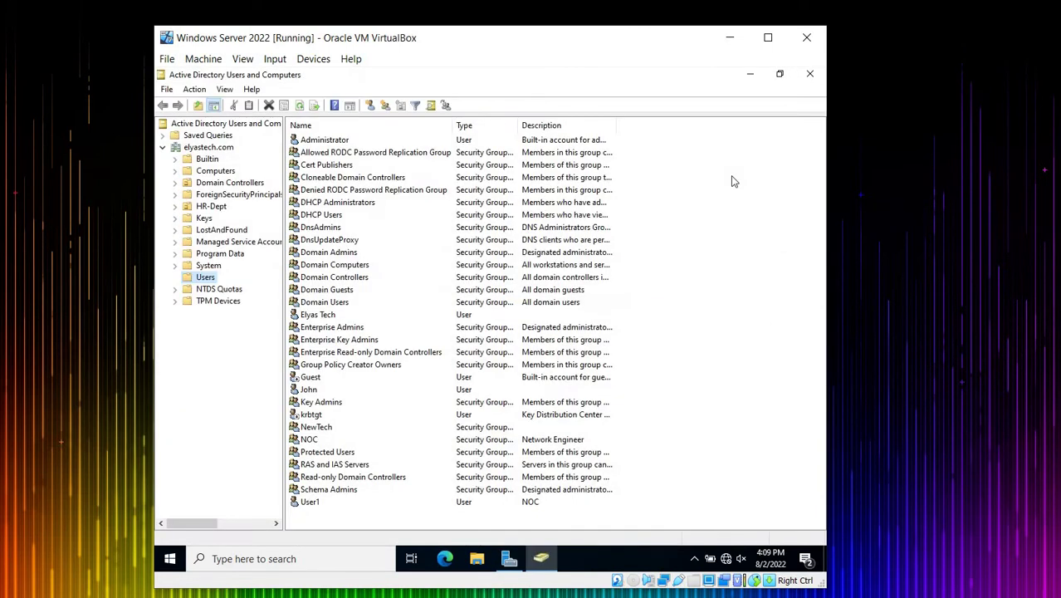
Step: Maximize the VirtualBox window so the elyastech.com Users container fills the screen
left_click(778, 43)
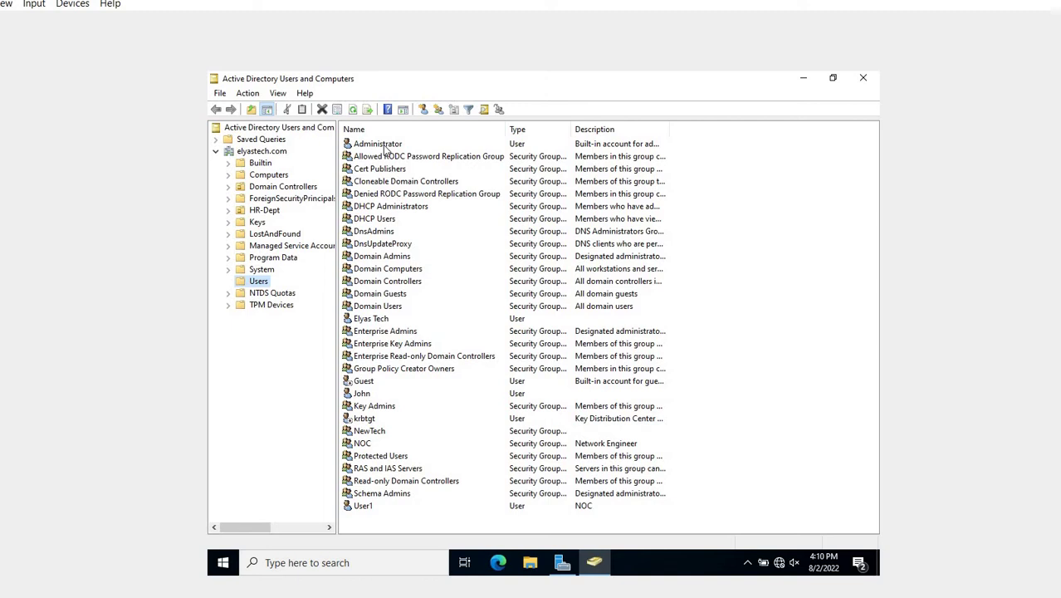
Step: Show the elyastech.com Builtin container and close the Remote Desktop licensing warning
left_click(260, 163)
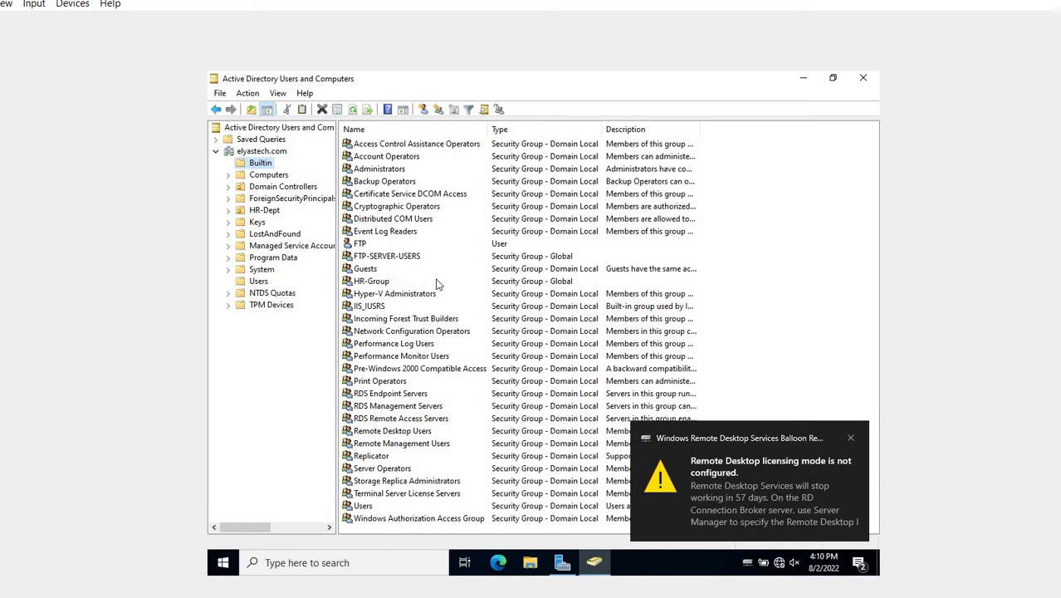
left_click(851, 437)
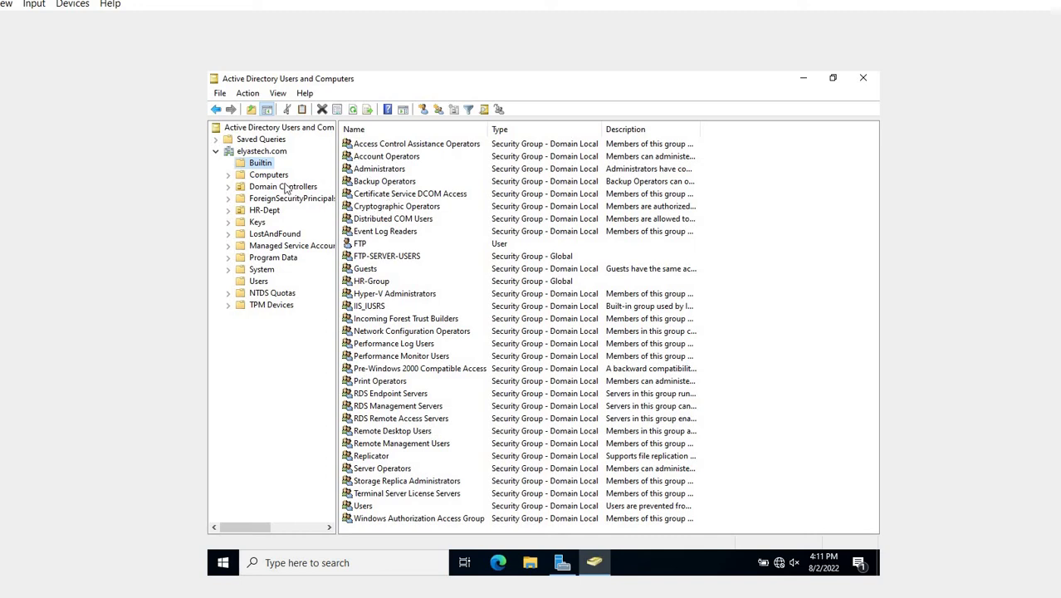
Step: In the Users container, open Reset Password for the Administrator account
left_click(259, 281)
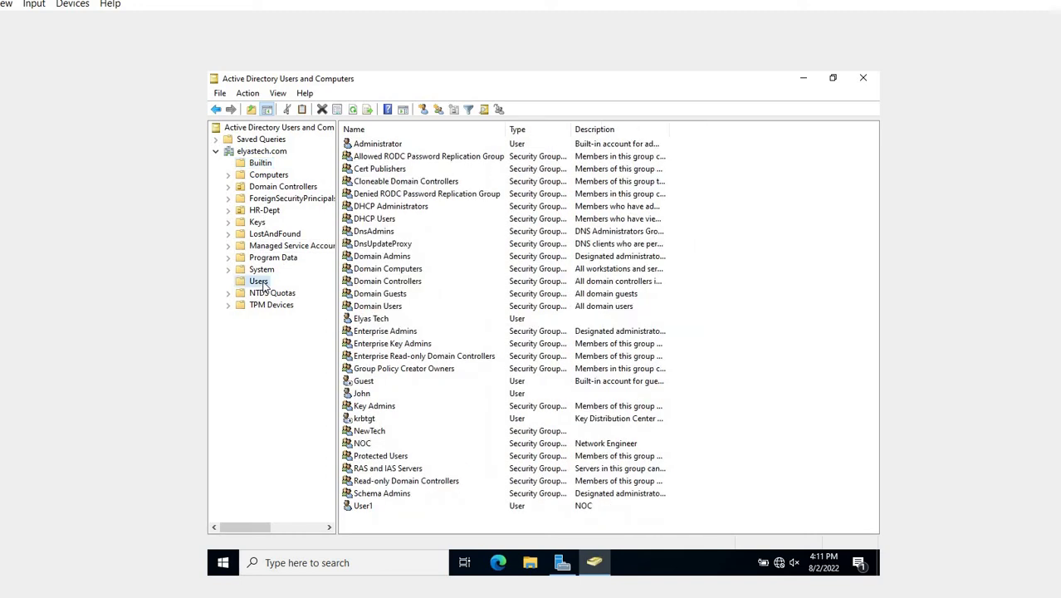
left_click(262, 165)
left_click(260, 282)
left_click(378, 146)
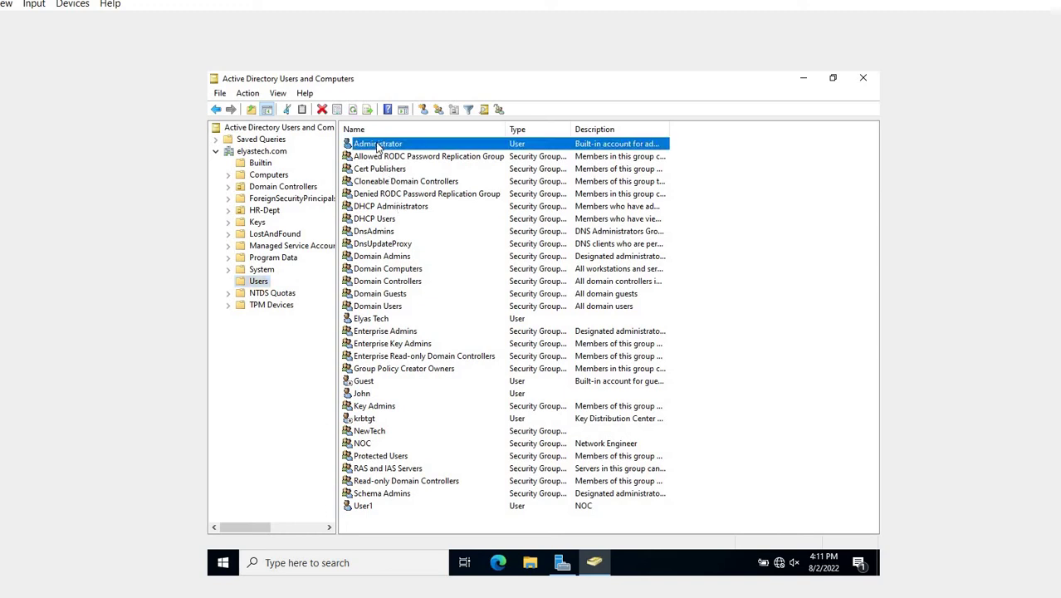
right_click(378, 145)
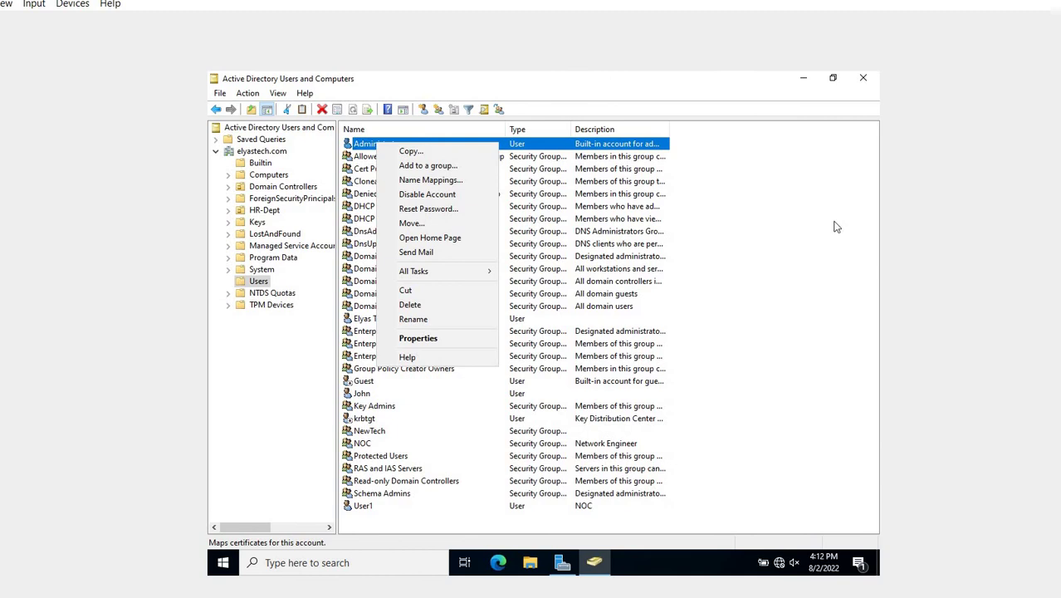
left_click(836, 227)
left_click(383, 146)
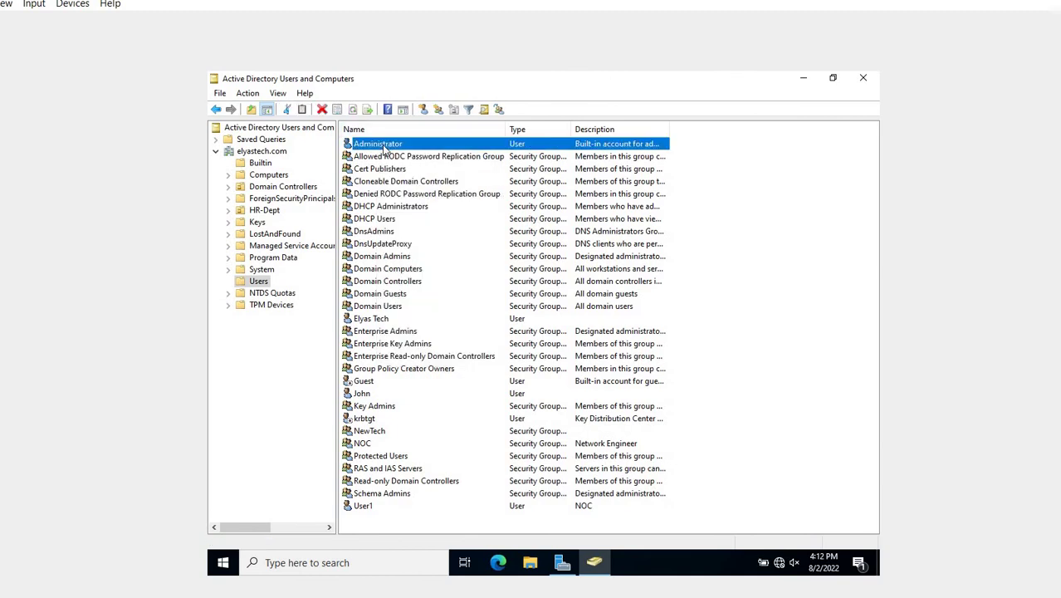
right_click(382, 145)
left_click(432, 213)
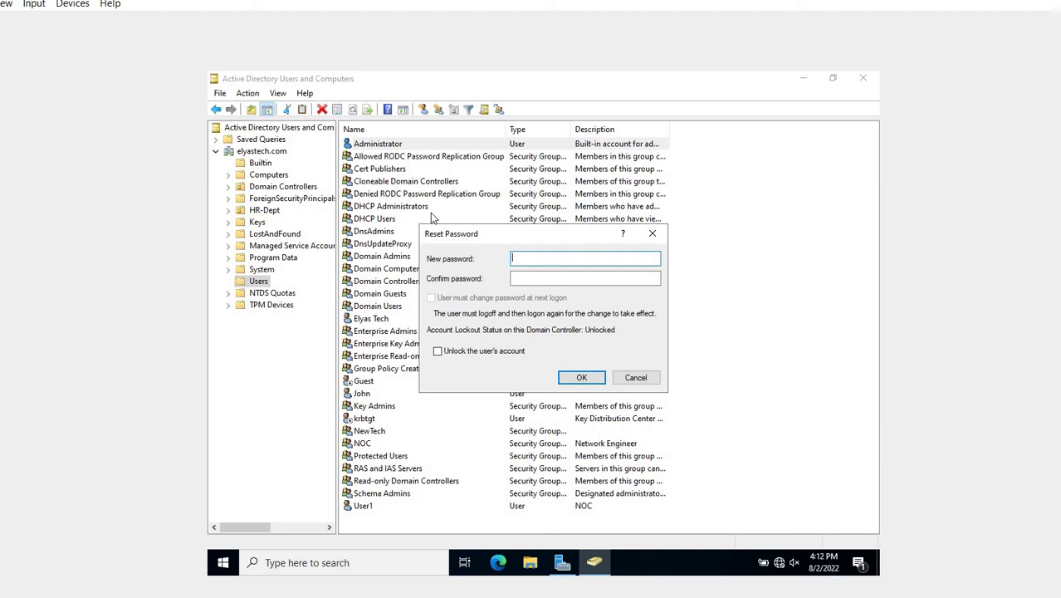
Step: Enter and confirm the new password, tick Unlock the user's account, and apply it
type("••••••••")
key("Tab")
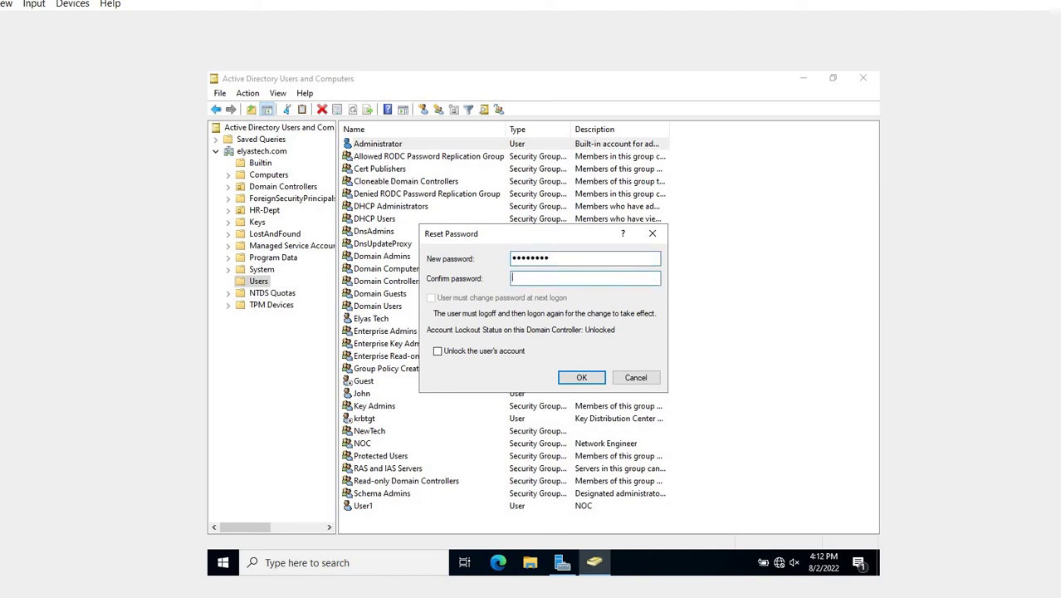
type("••••••••")
left_click(506, 351)
left_click(582, 379)
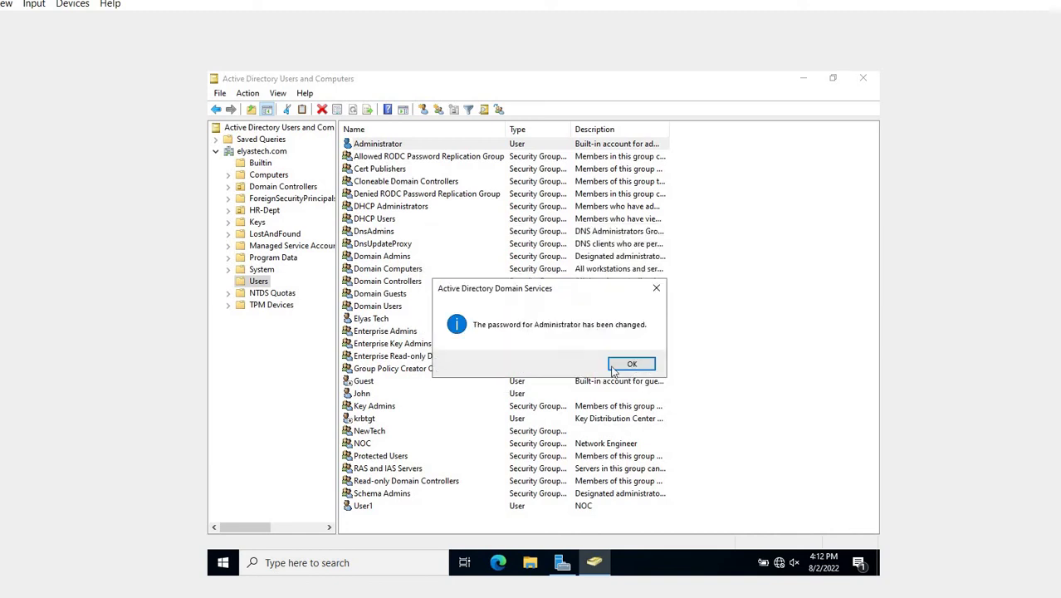
Step: Acknowledge the password-changed message and open the Domain Admins group's Members tab
left_click(632, 364)
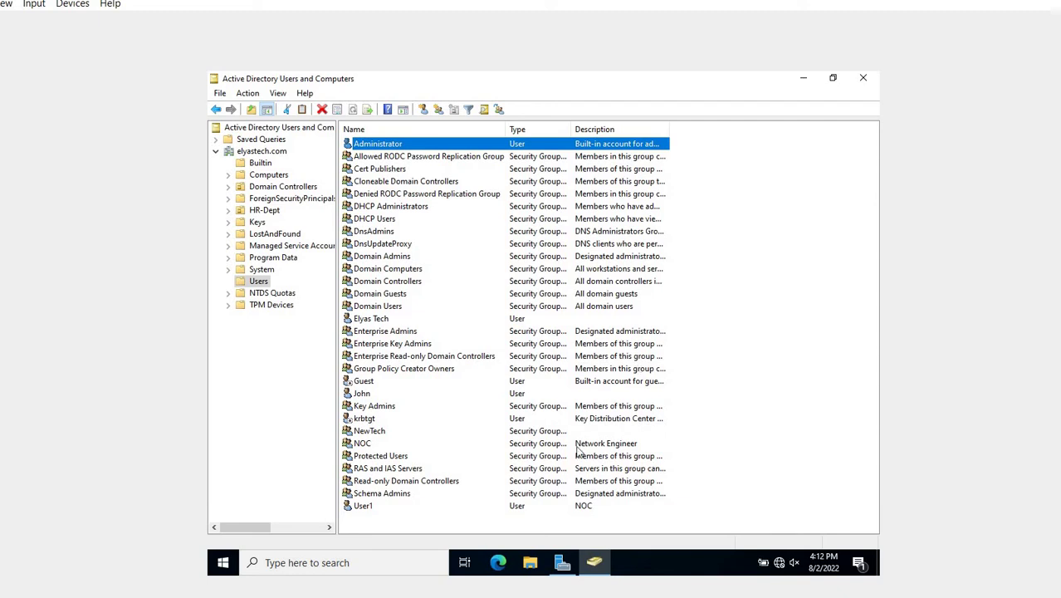
double_click(396, 258)
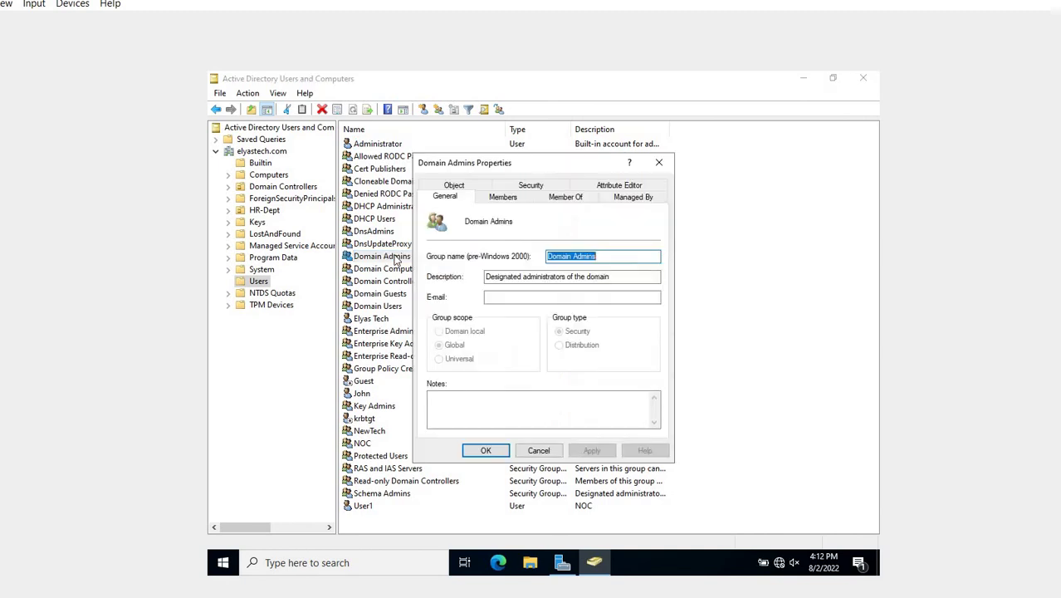
left_click(500, 199)
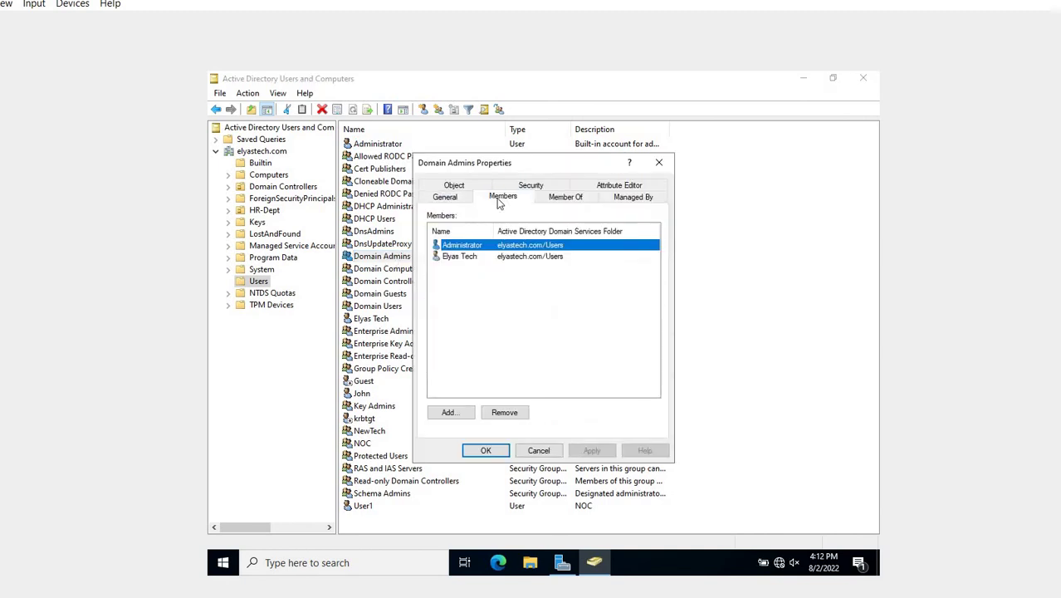
Step: Look over the Administrator and the other Domain Admins member, then close the properties
left_click(462, 257)
left_click(462, 246)
left_click(457, 261)
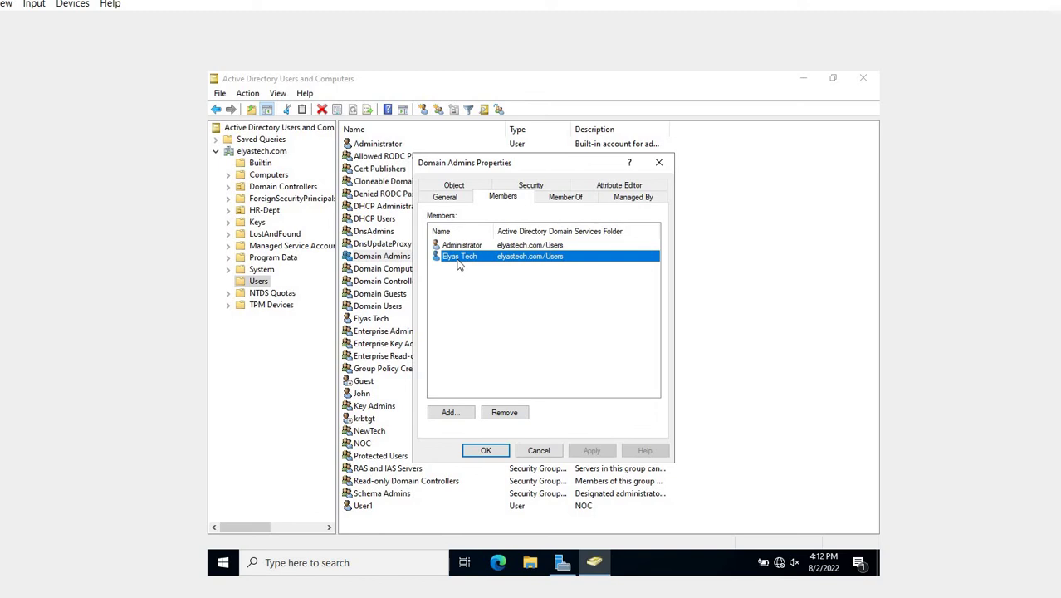
left_click(488, 447)
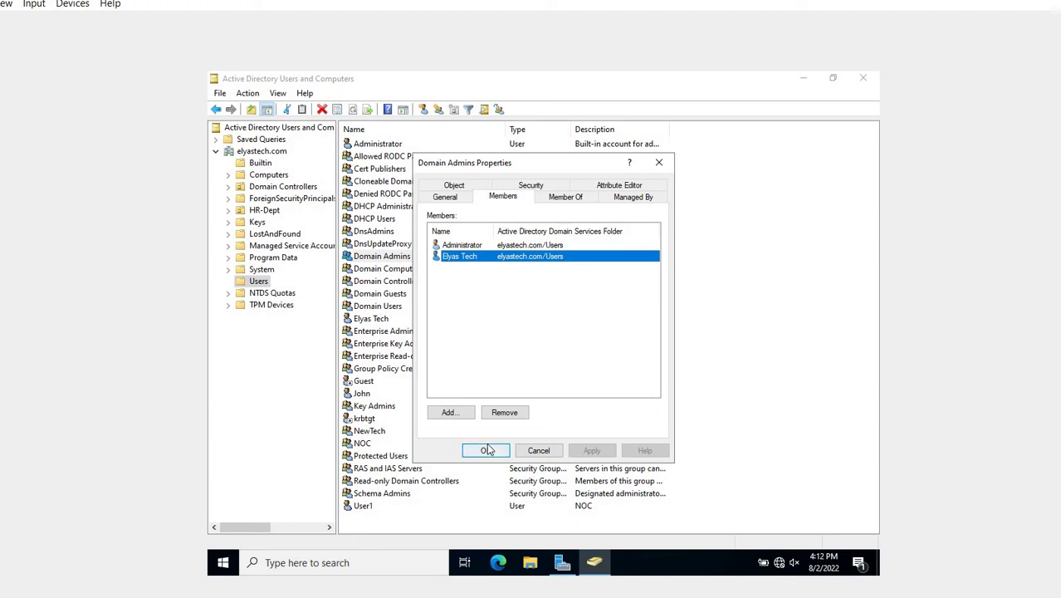